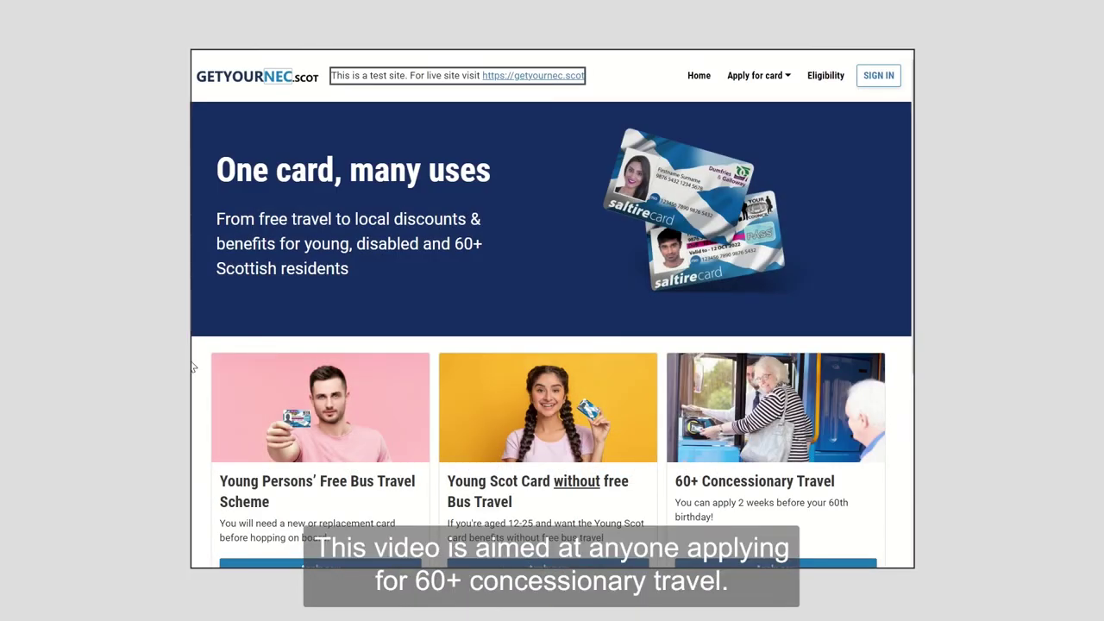
Step: Start an application for 60+ Concessionary Travel and get started with its eligibility questionnaire
scroll(402, 345, down, 3)
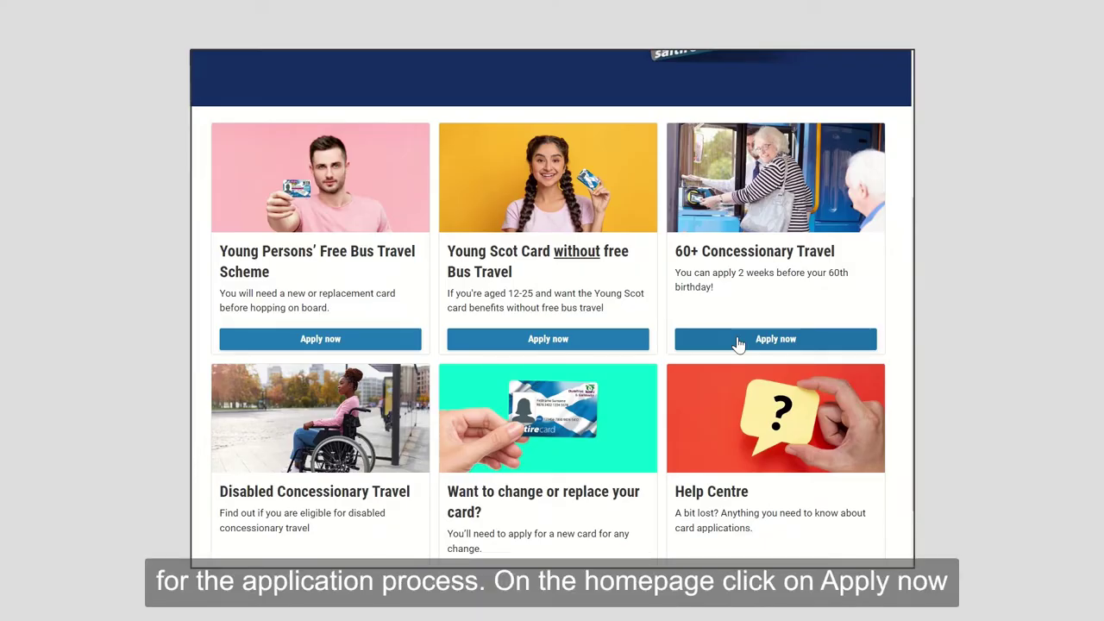
click(737, 342)
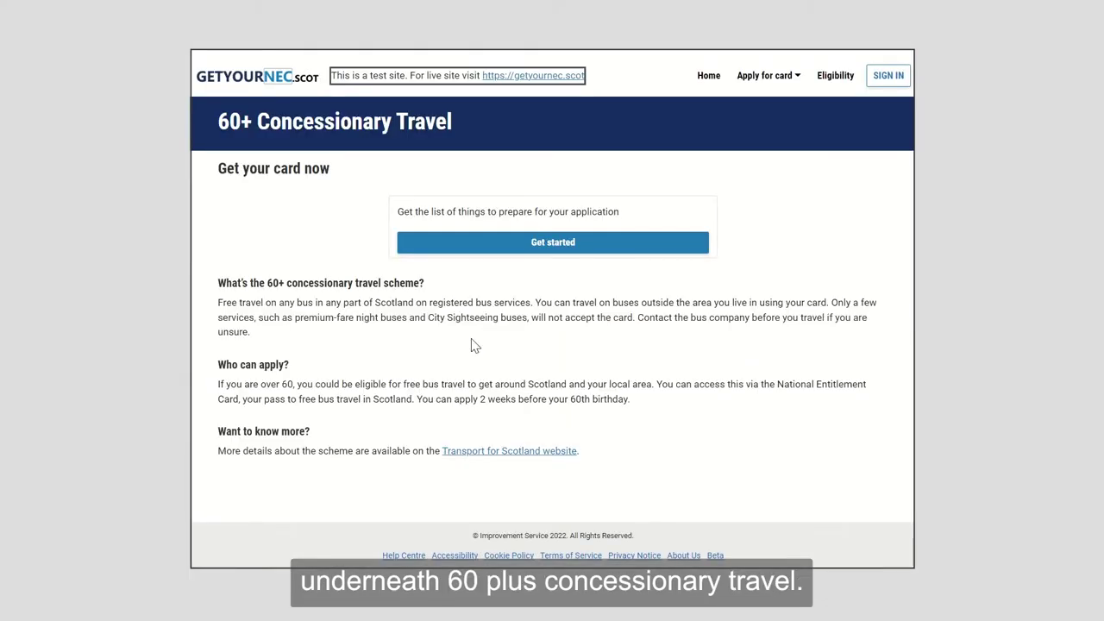
click(504, 242)
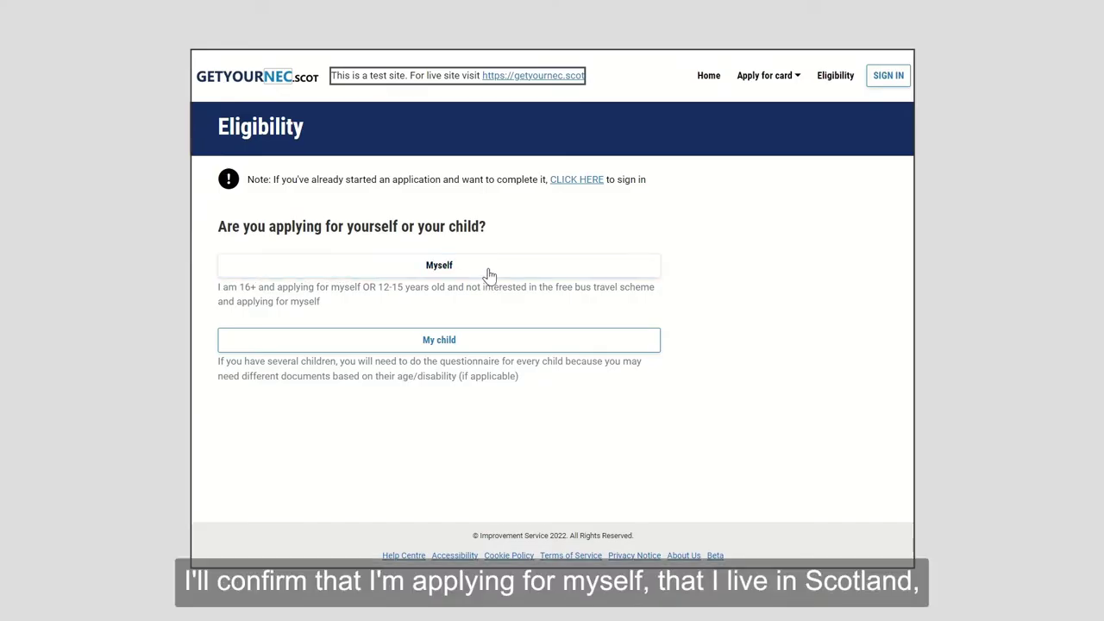
Step: Answer the eligibility questions: applying for myself, living in Scotland, over 60 years old or within 14 days of it, and no disability
click(481, 269)
click(488, 220)
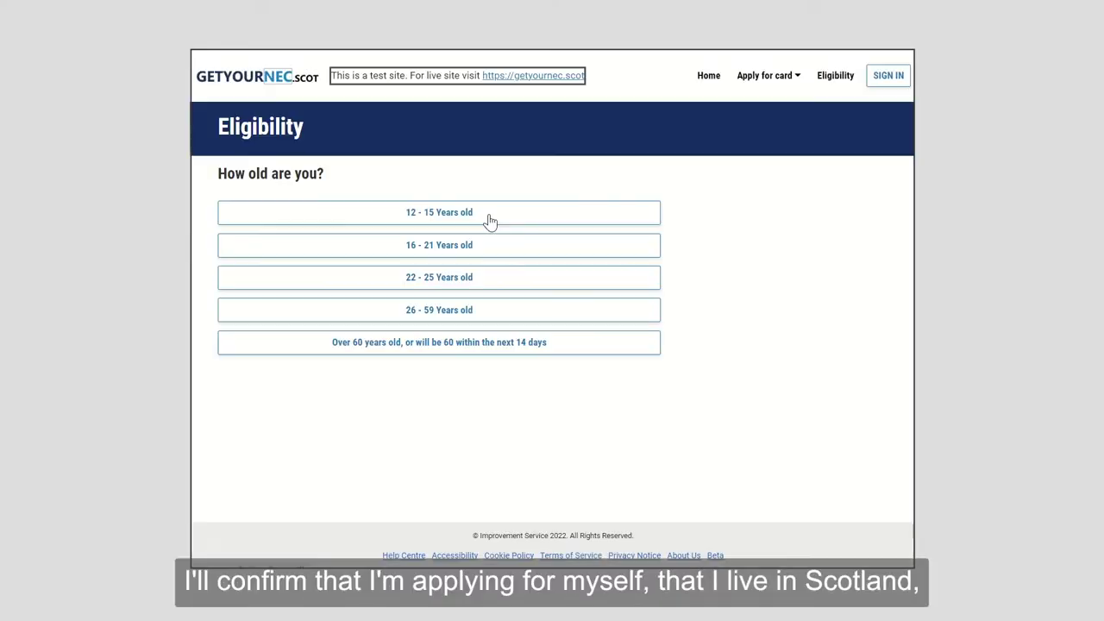
click(463, 349)
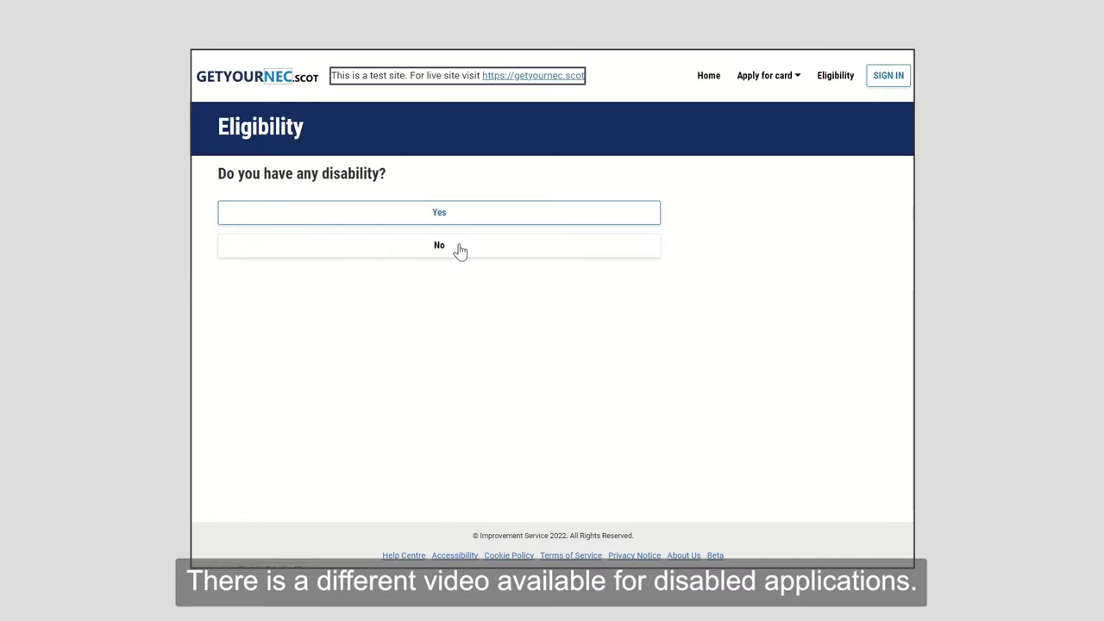
click(459, 251)
click(458, 250)
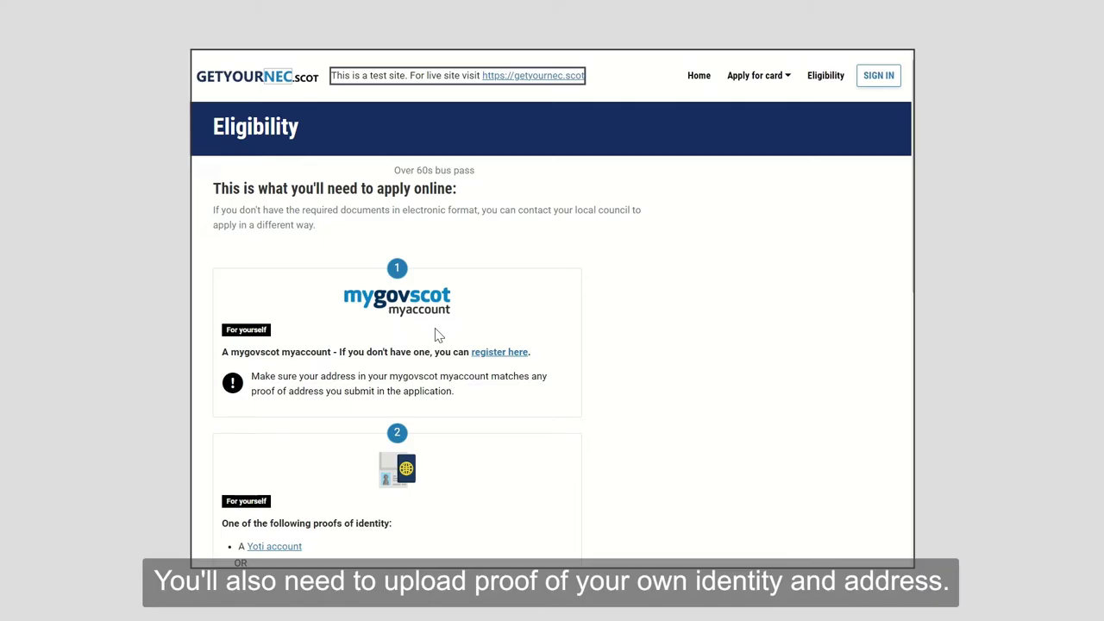
Step: Review the account, proof of identity and photograph requirements, and proceed to apply for the card
scroll(544, 377, down, 2)
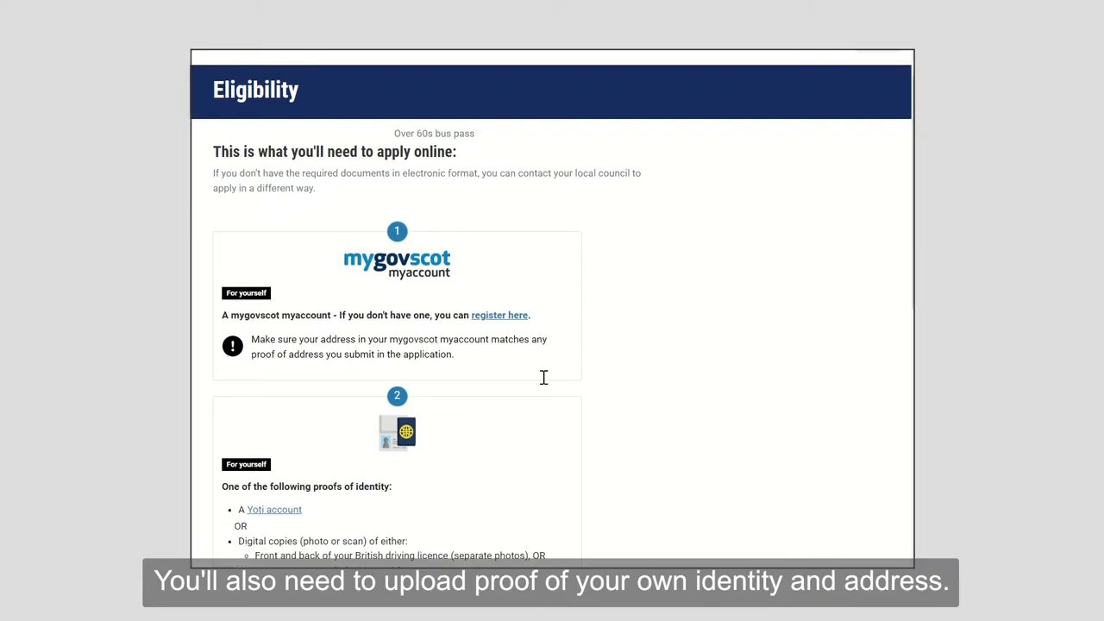
scroll(543, 376, down, 1)
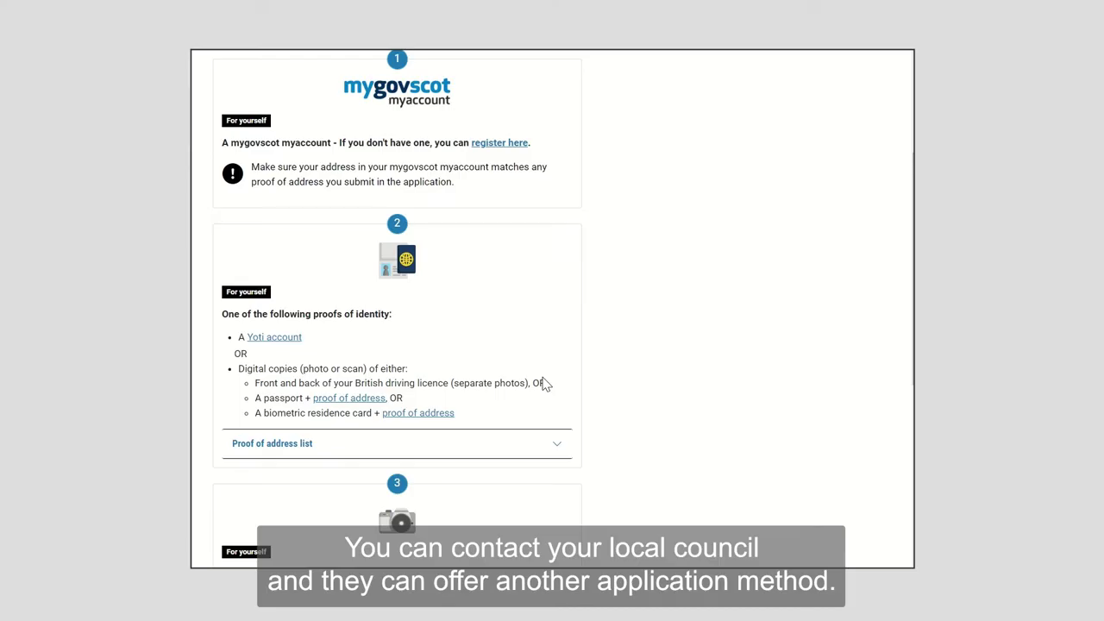
scroll(545, 384, down, 3)
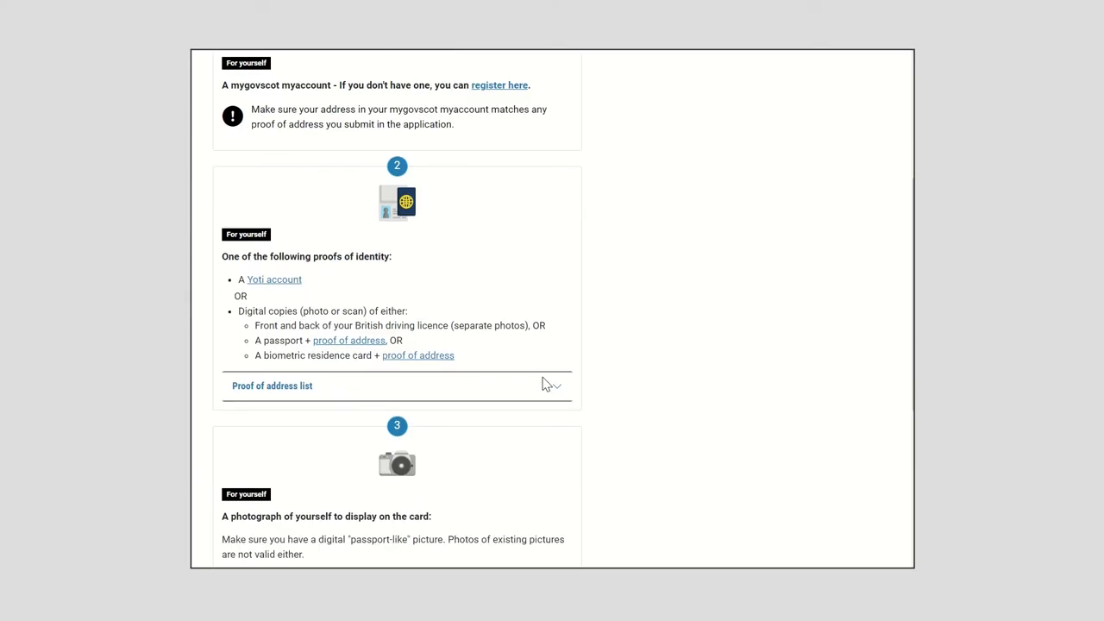
scroll(545, 384, down, 1)
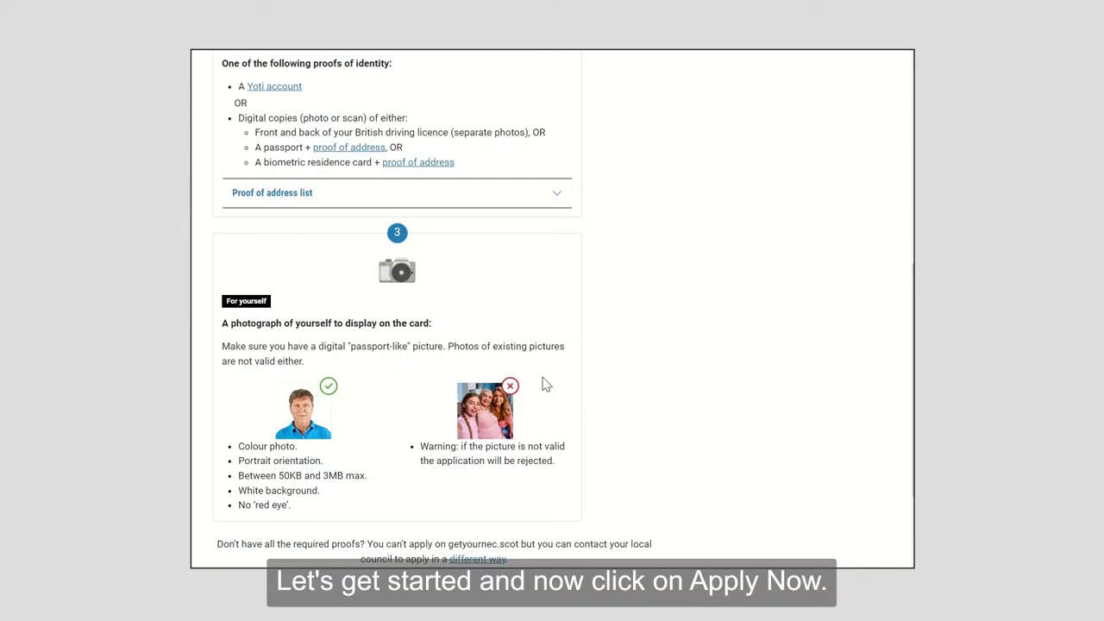
scroll(543, 384, down, 3)
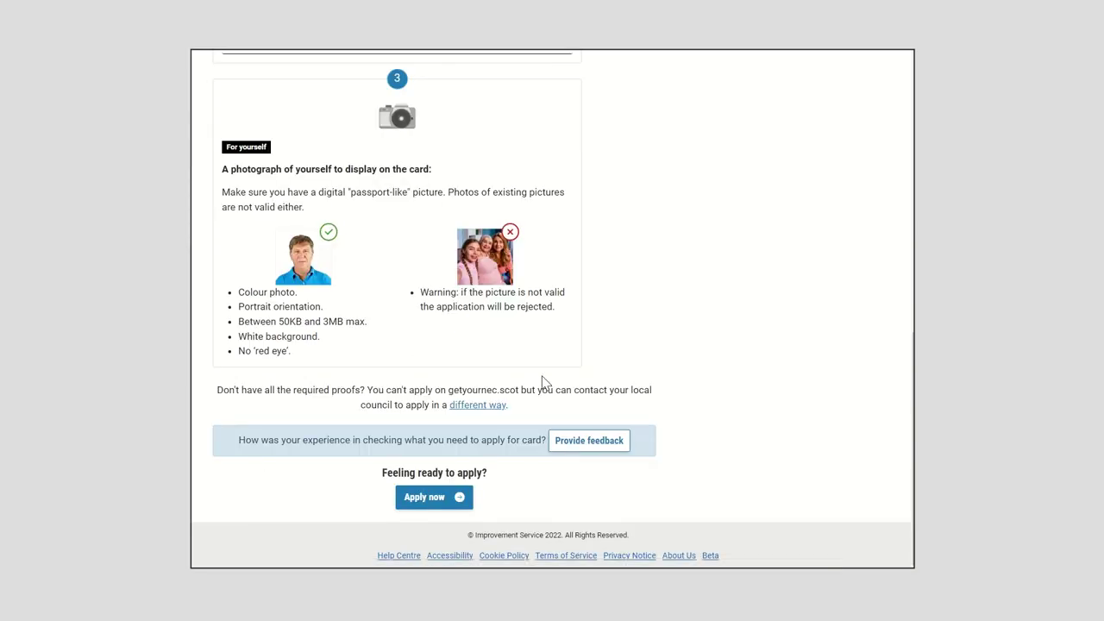
click(427, 502)
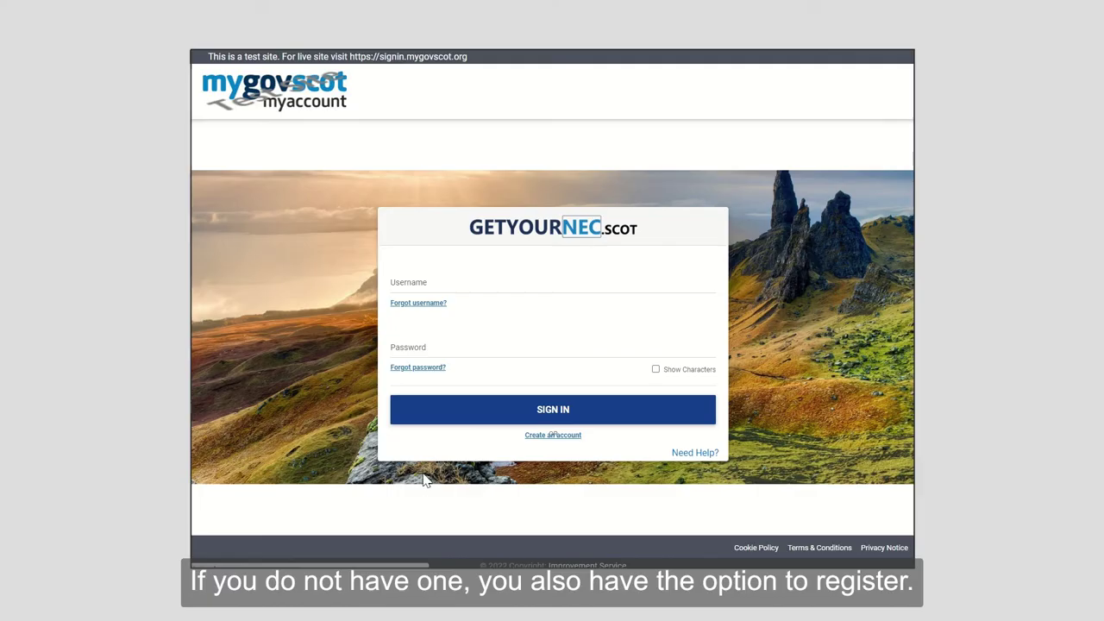
Step: Sign in to the mygovscot myaccount by entering the account's username and password
click(456, 250)
text(jane.doe)
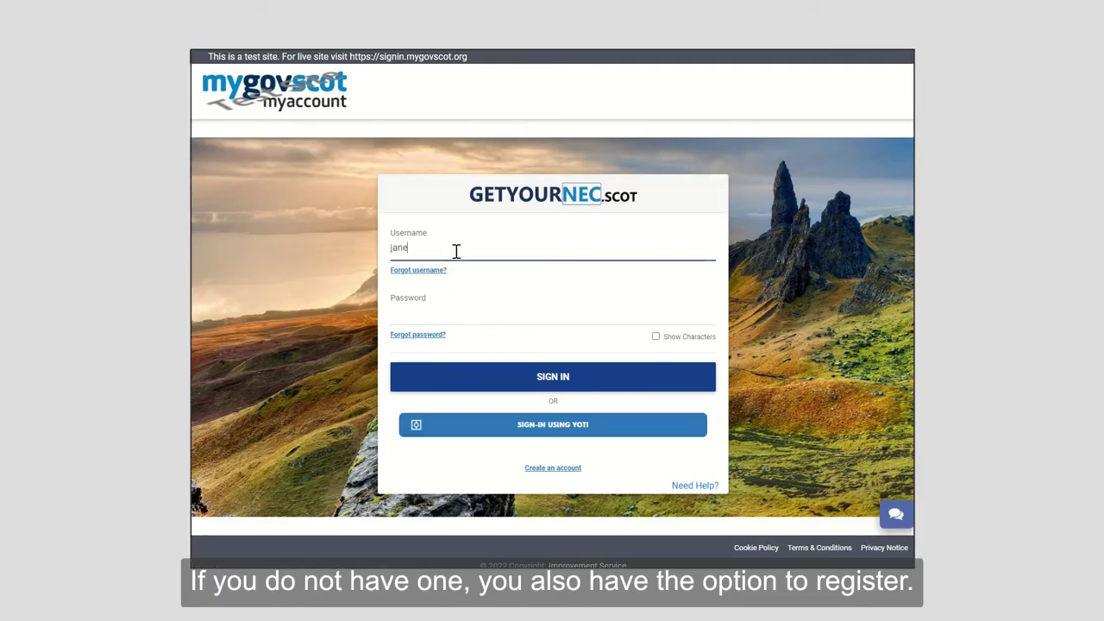
key(Tab)
key(Tab)
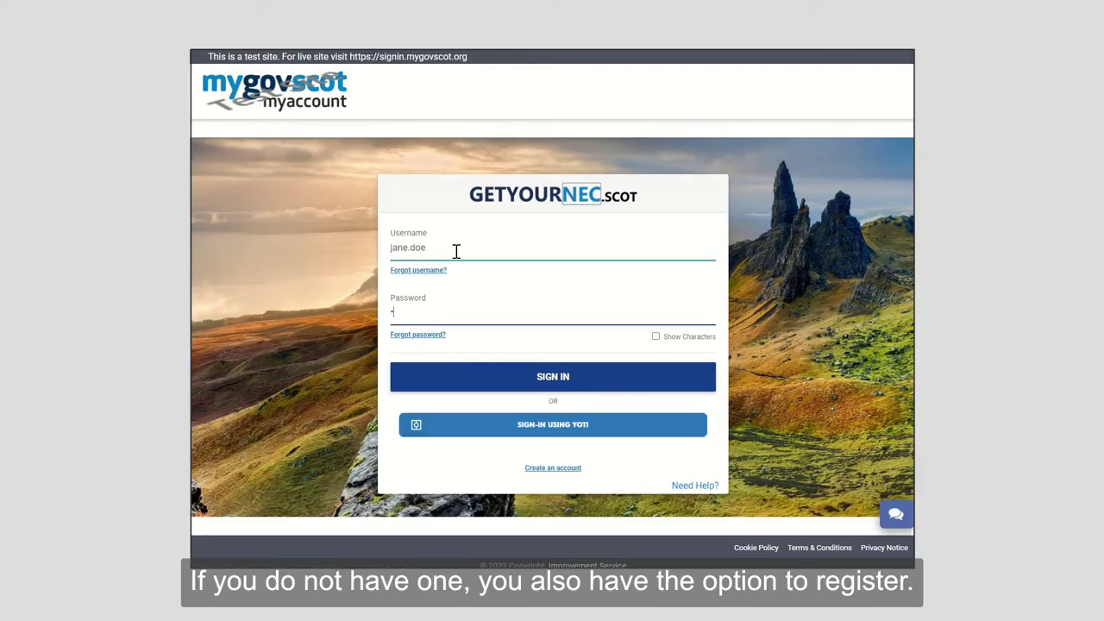
text(•••••••••)
click(538, 389)
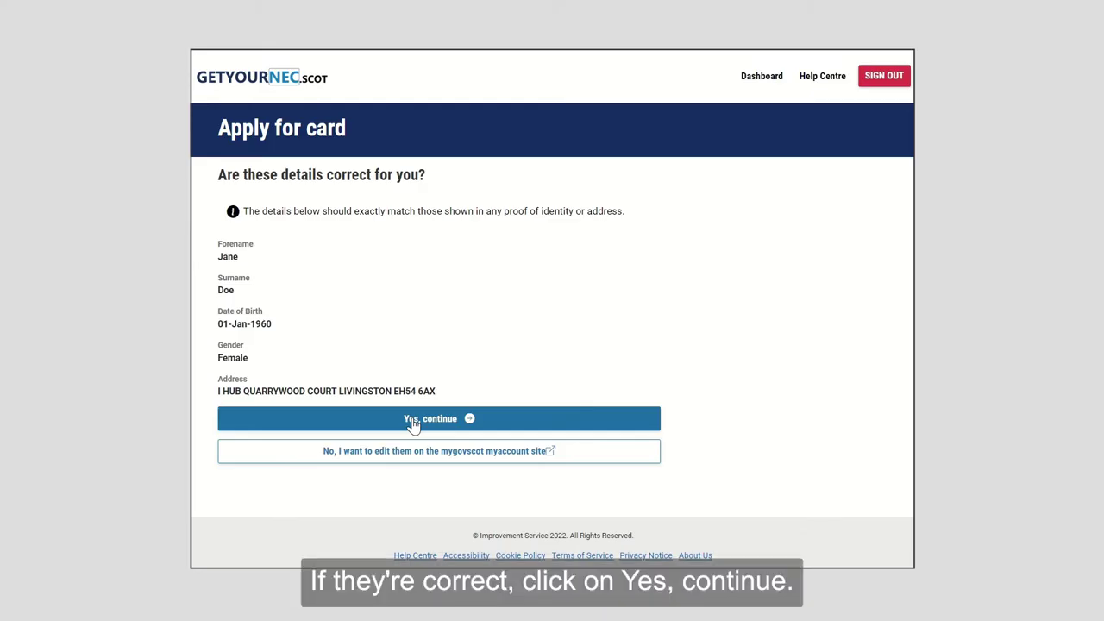
Step: Confirm the personal details as correct and start identity verification by scanning a British Driving Licence
click(413, 421)
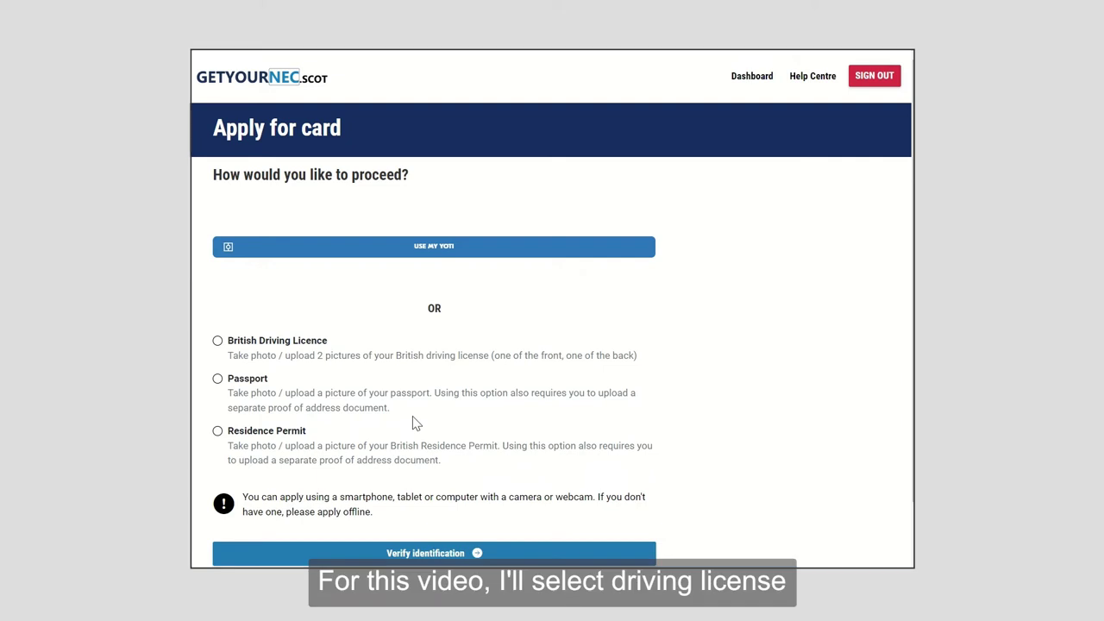
click(218, 342)
scroll(608, 424, down, 2)
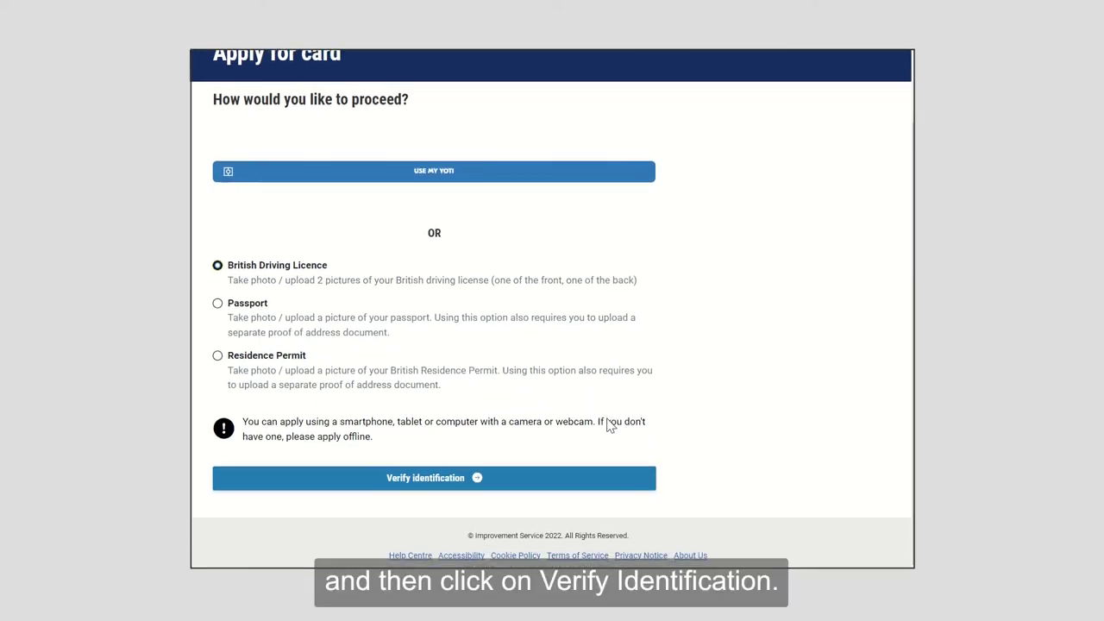
click(432, 489)
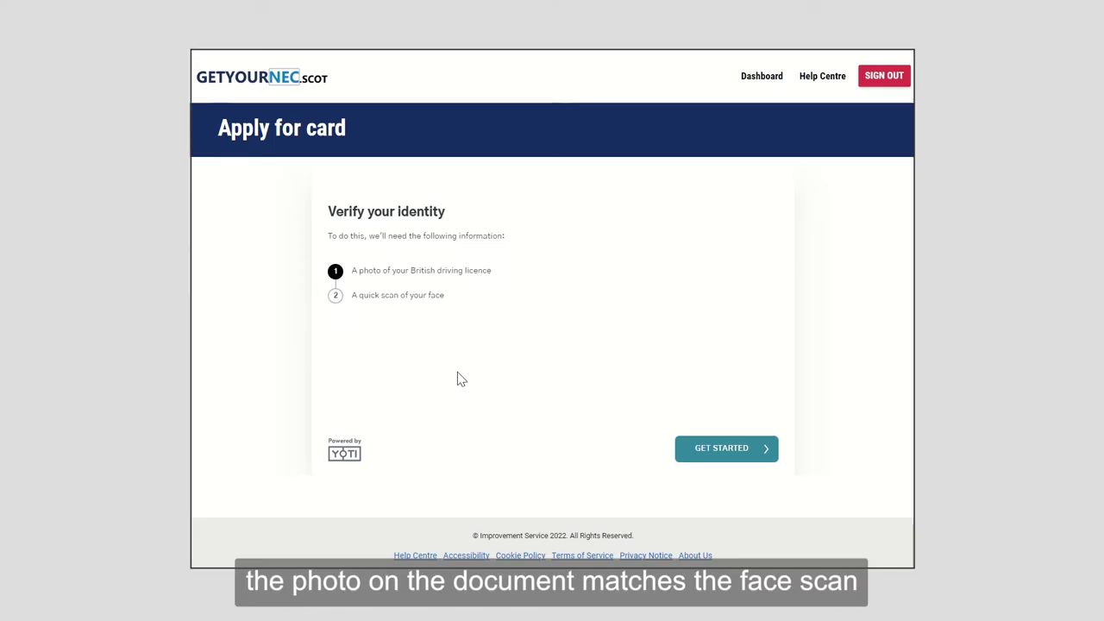
click(739, 454)
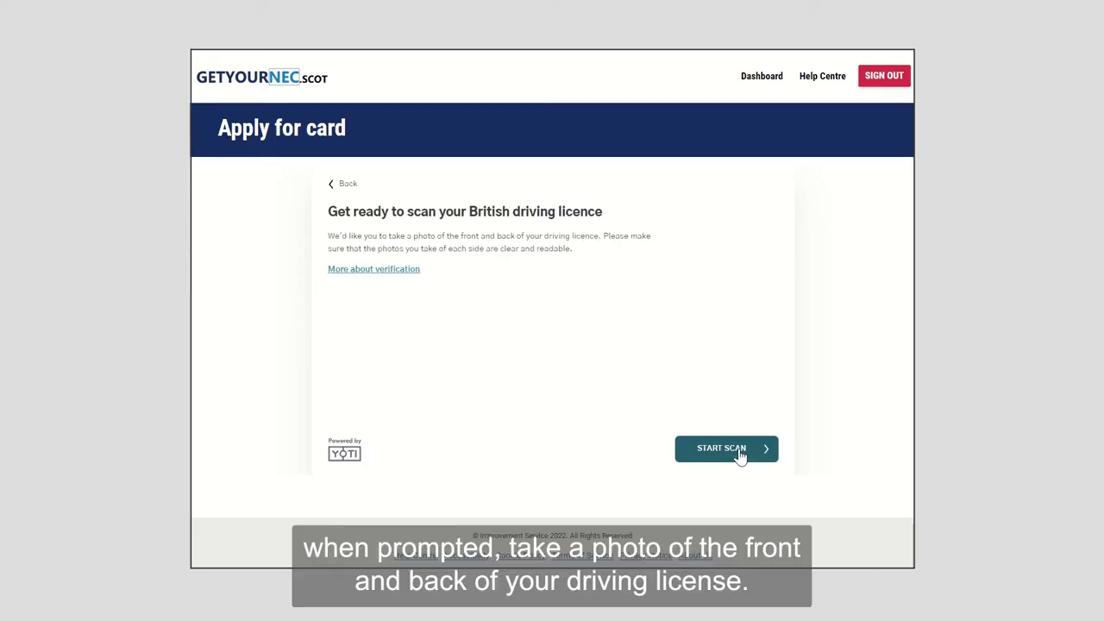
click(739, 454)
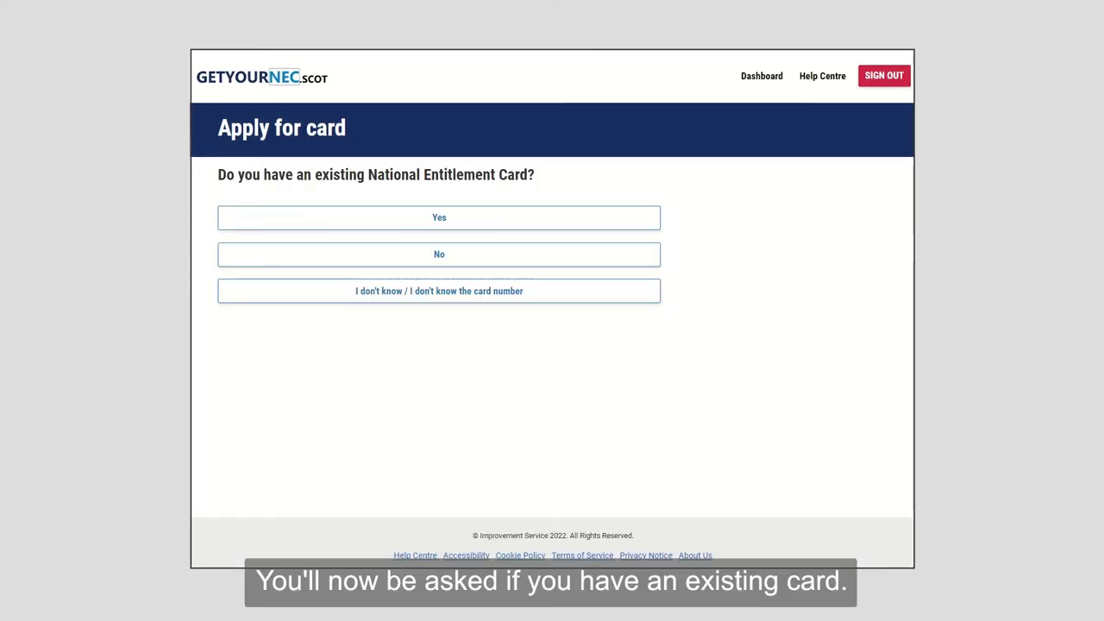
Step: Declare that there is no existing National Entitlement Card and continue with the Over 60s bus pass
click(391, 259)
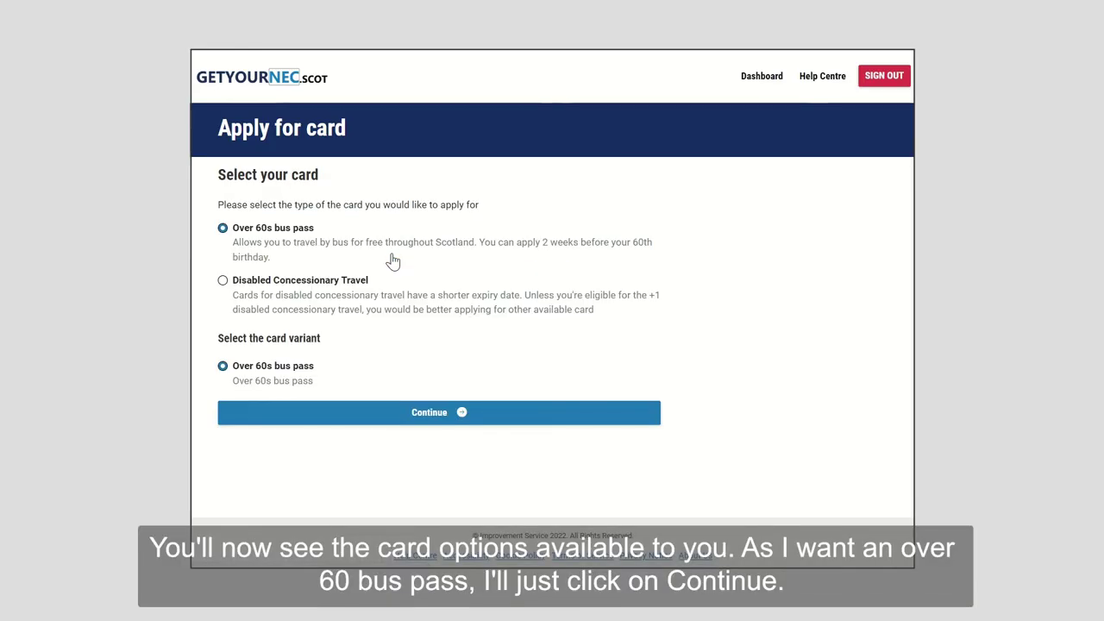
click(423, 416)
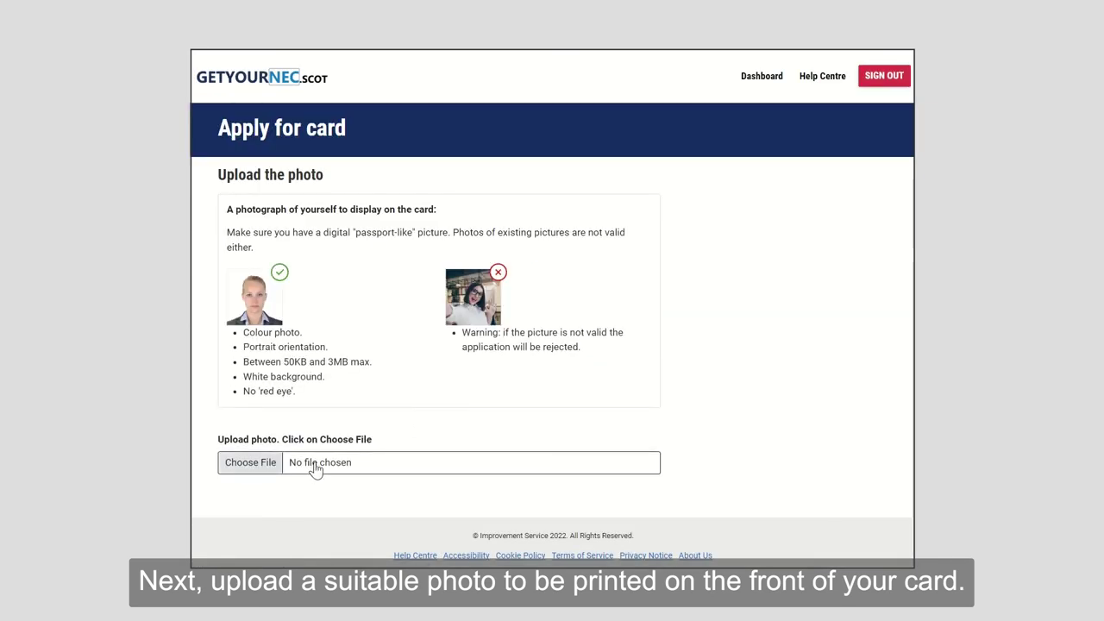
Step: Choose the applicant's photo file, confirm that it is suitable for the card and upload it
click(316, 465)
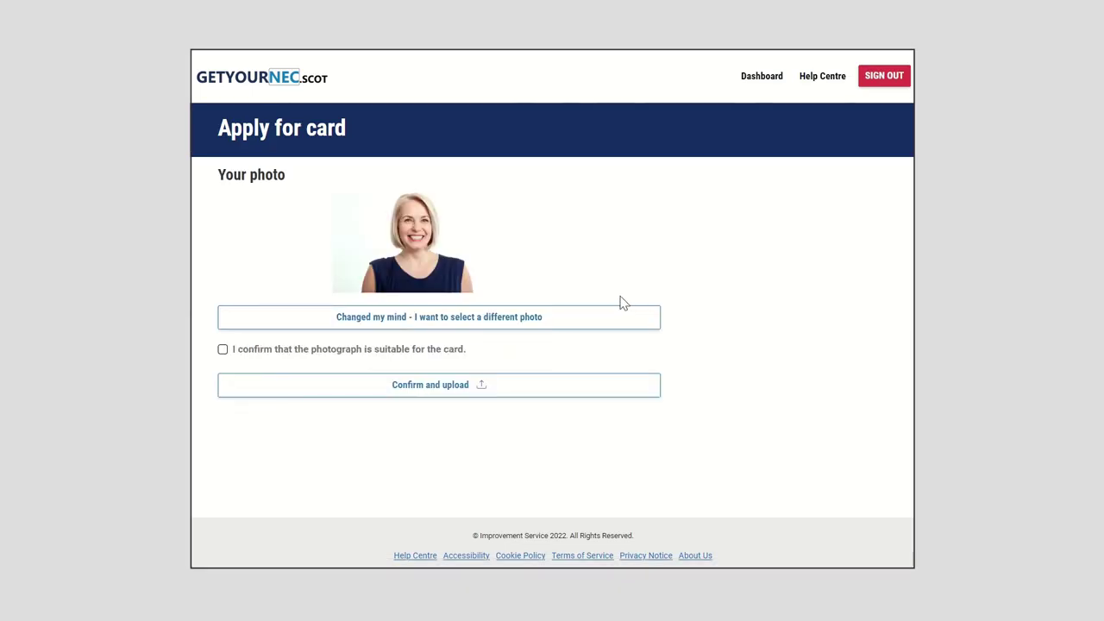
click(223, 350)
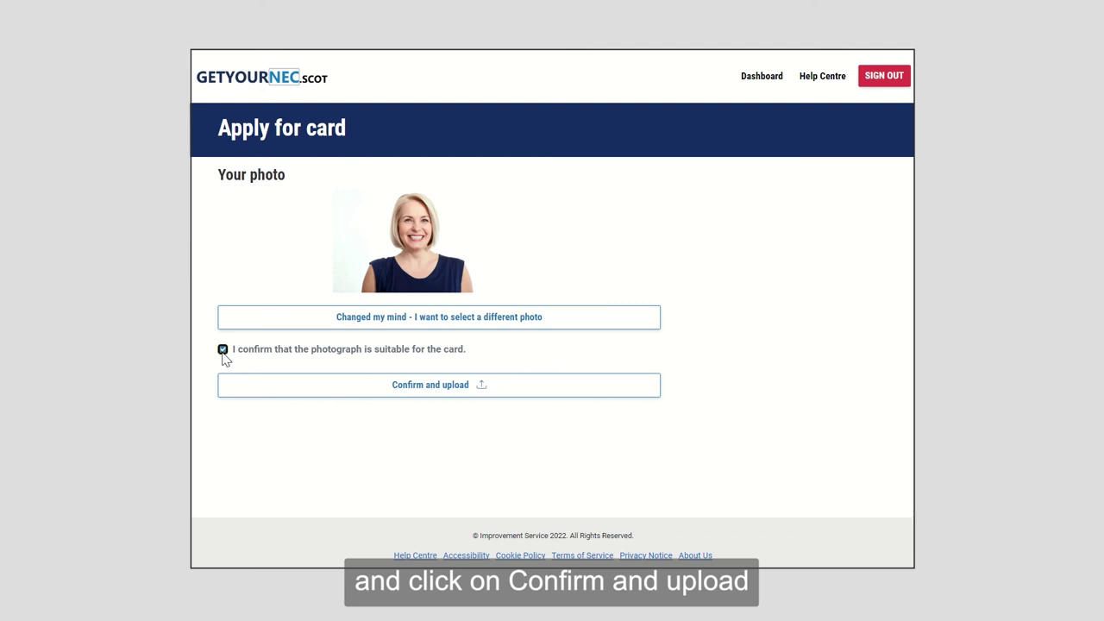
click(447, 385)
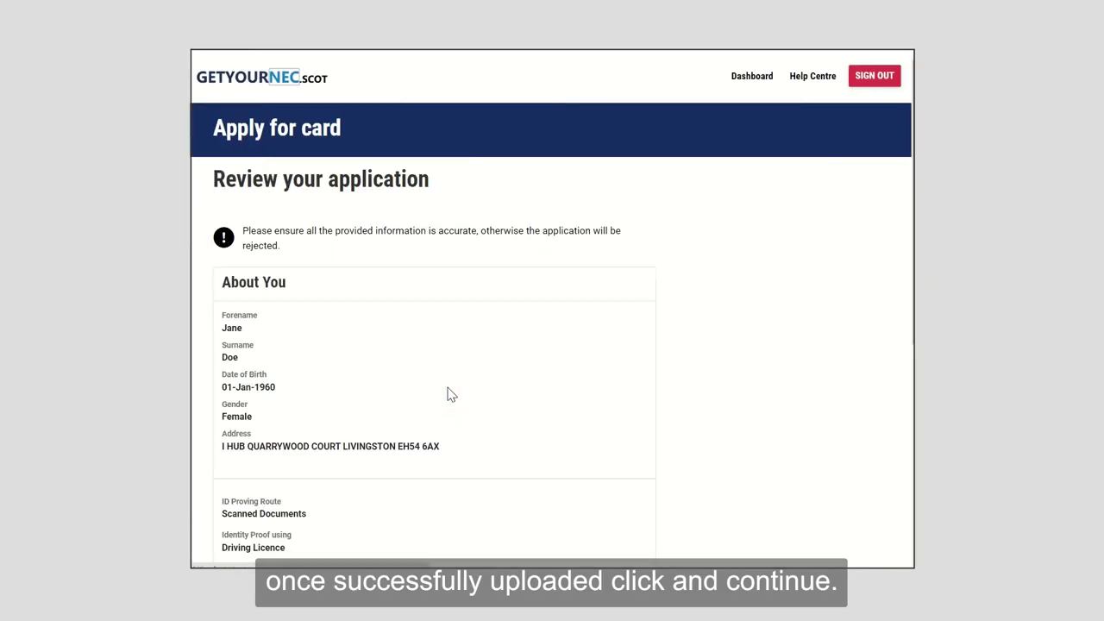
Step: Review the application details, then accept the Terms & Conditions and submit the application
scroll(616, 388, down, 3)
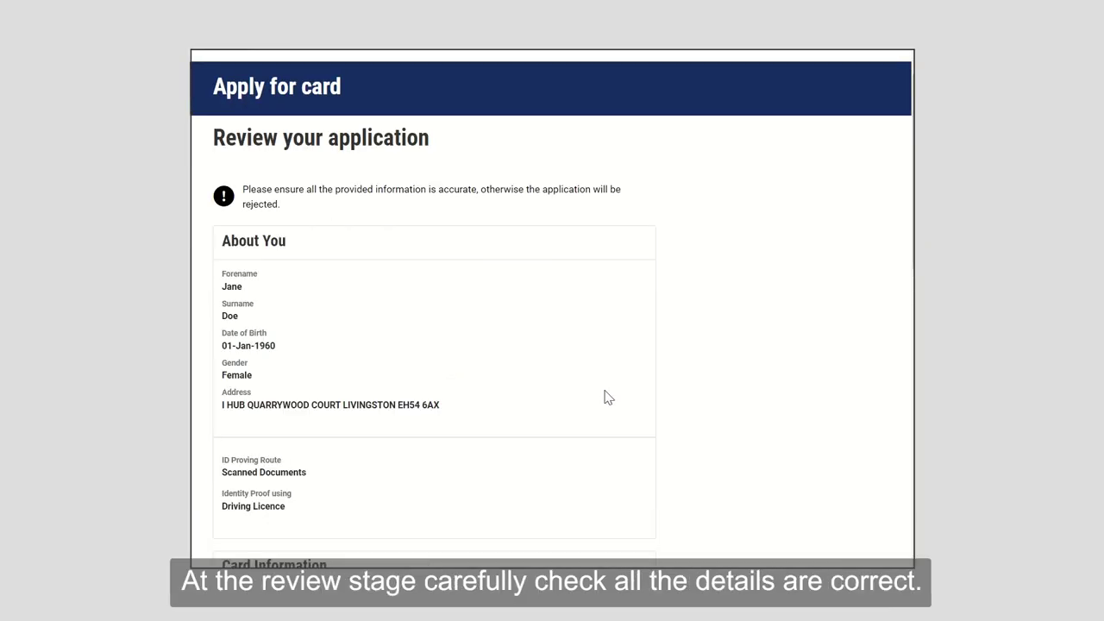
scroll(608, 397, down, 6)
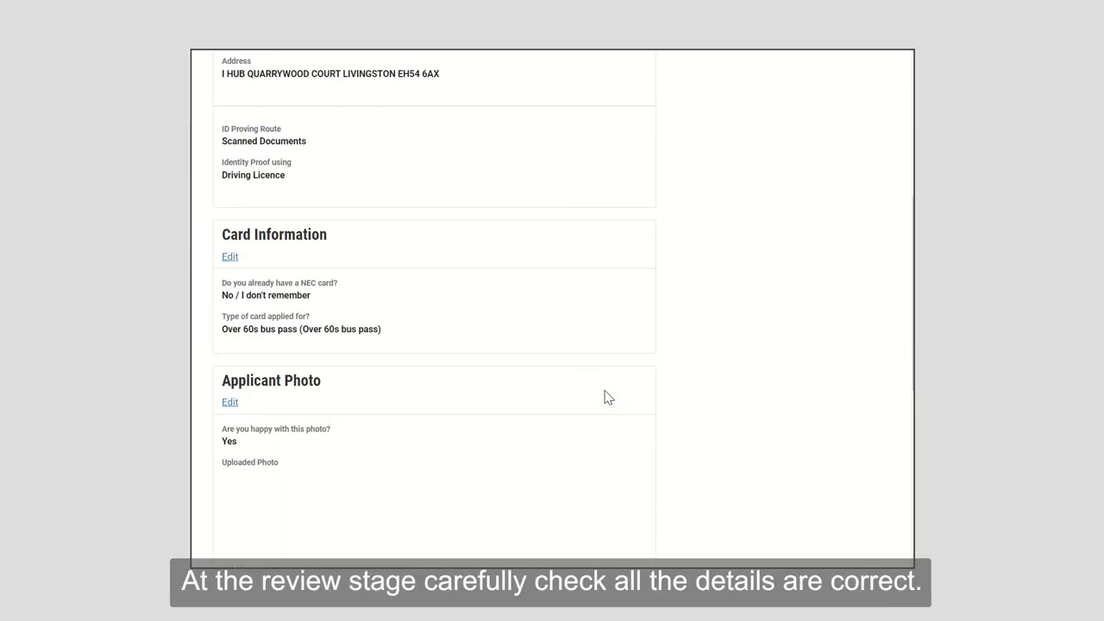
scroll(608, 398, down, 1)
scroll(604, 397, up, 1)
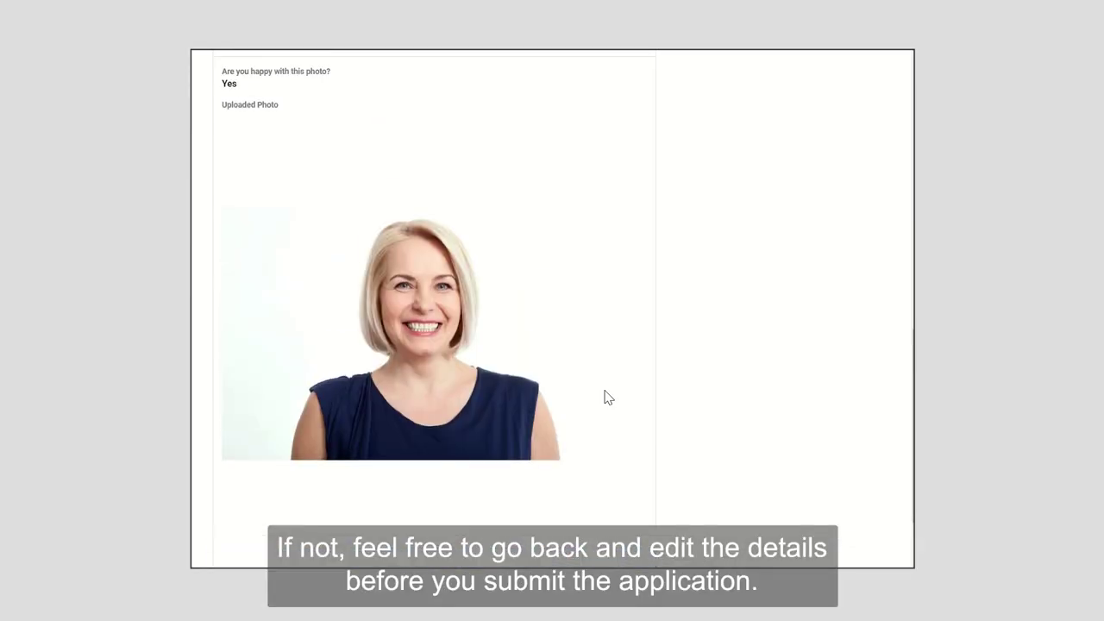
scroll(603, 396, down, 2)
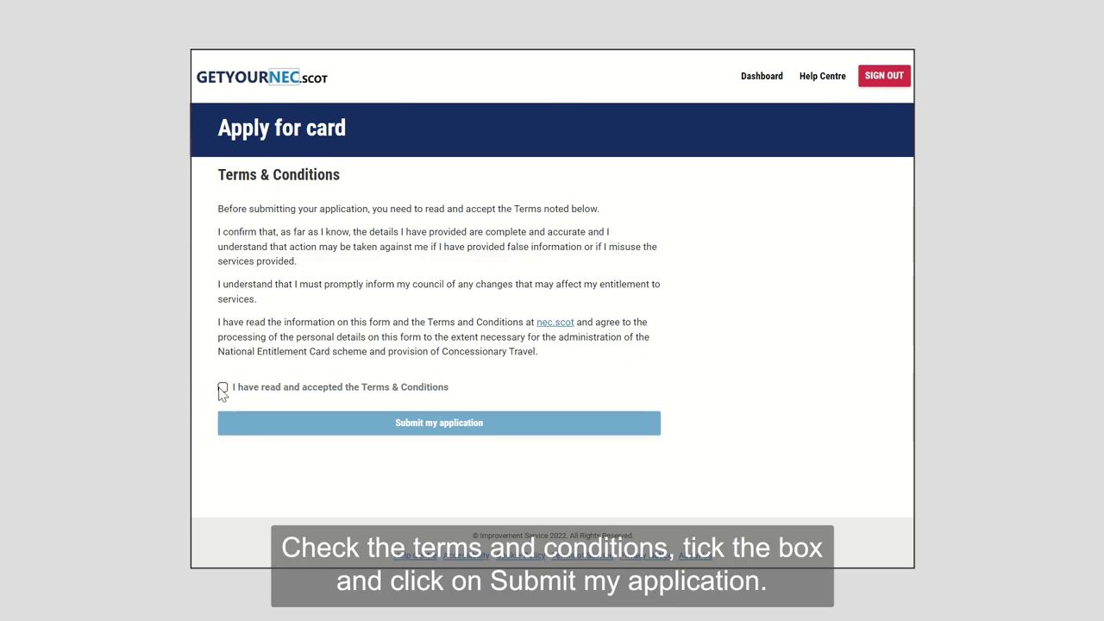
click(222, 387)
click(399, 426)
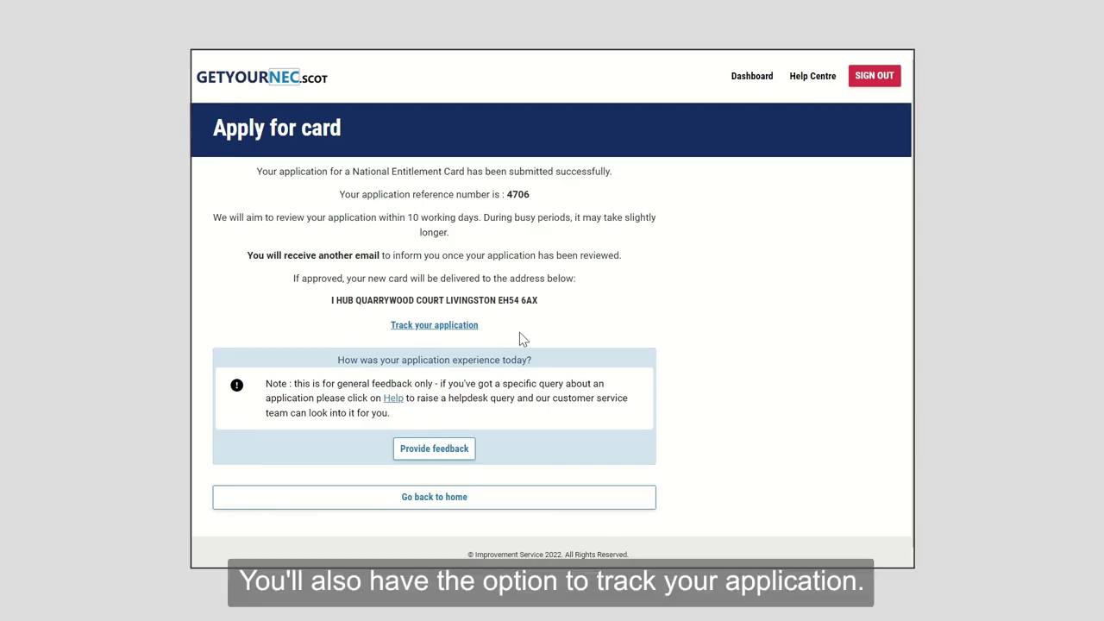
Step: Open the tracking page for the submitted card application
click(438, 328)
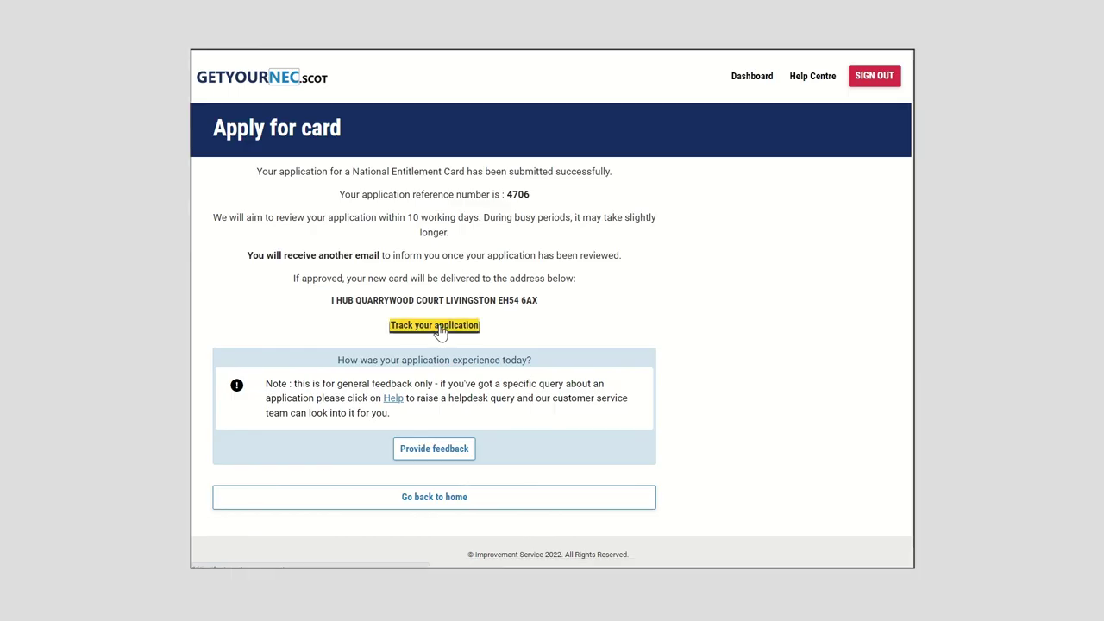